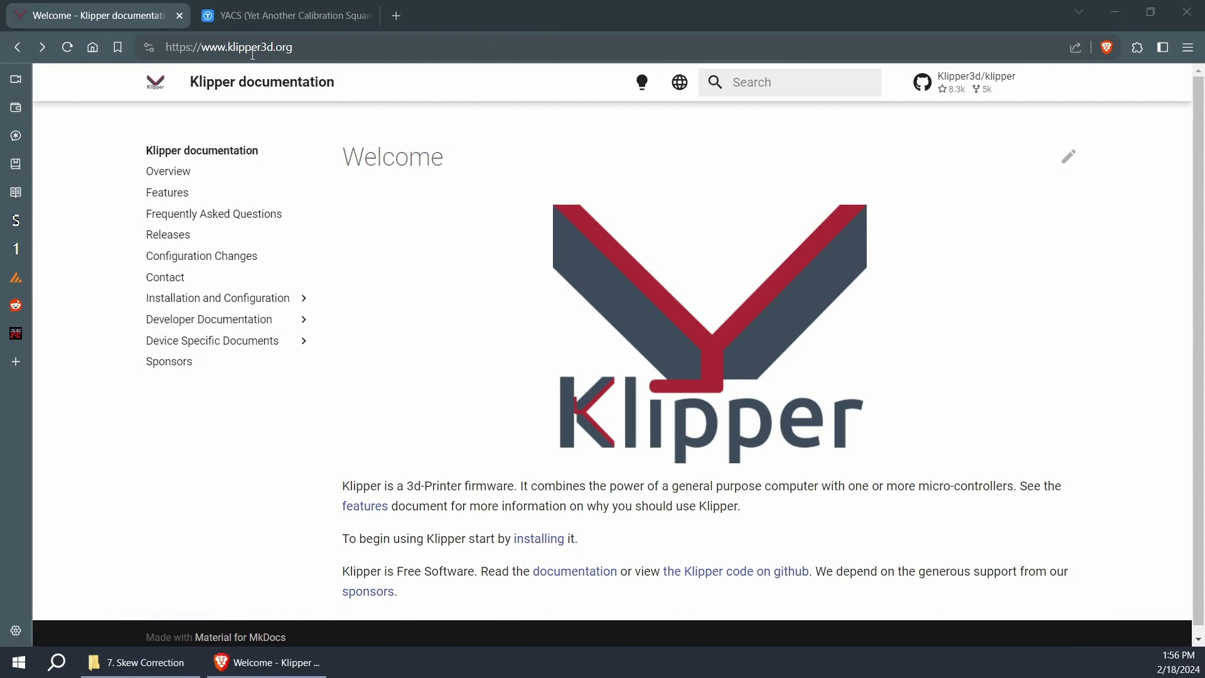
Search the Klipper documentation for 'skew correction' and open the Skew correction guide.
{"action": "left_click", "coordinate": [776, 80]}
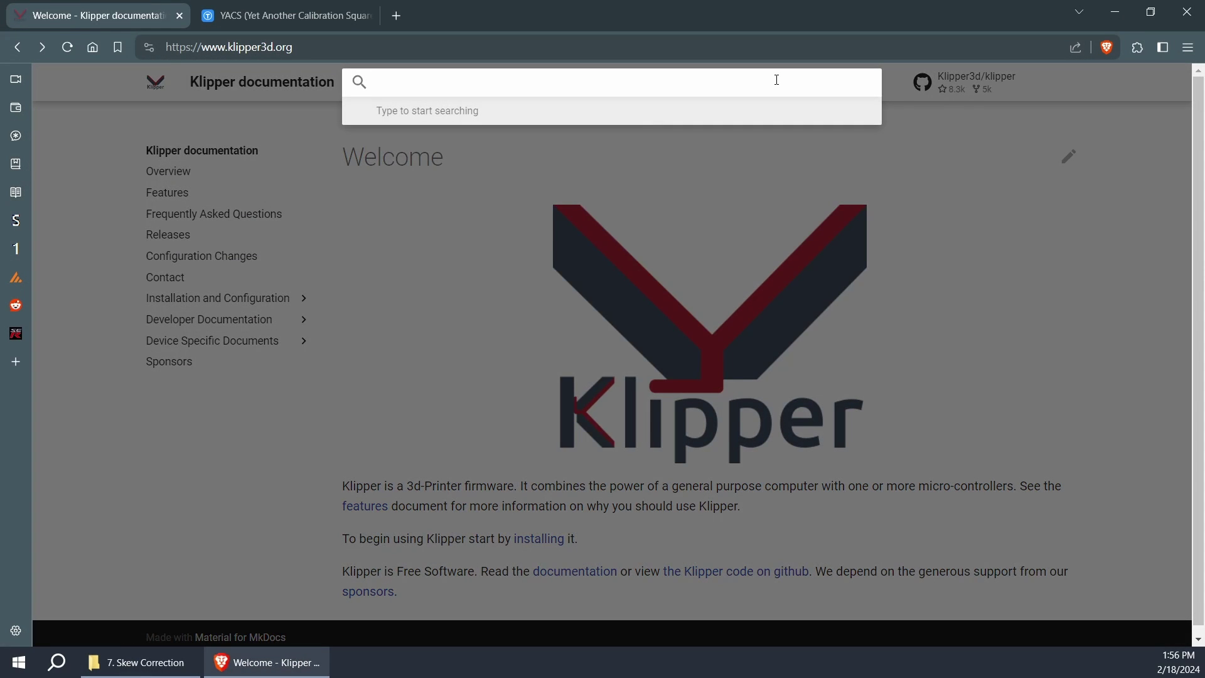
{"action": "type", "text": "skew"}
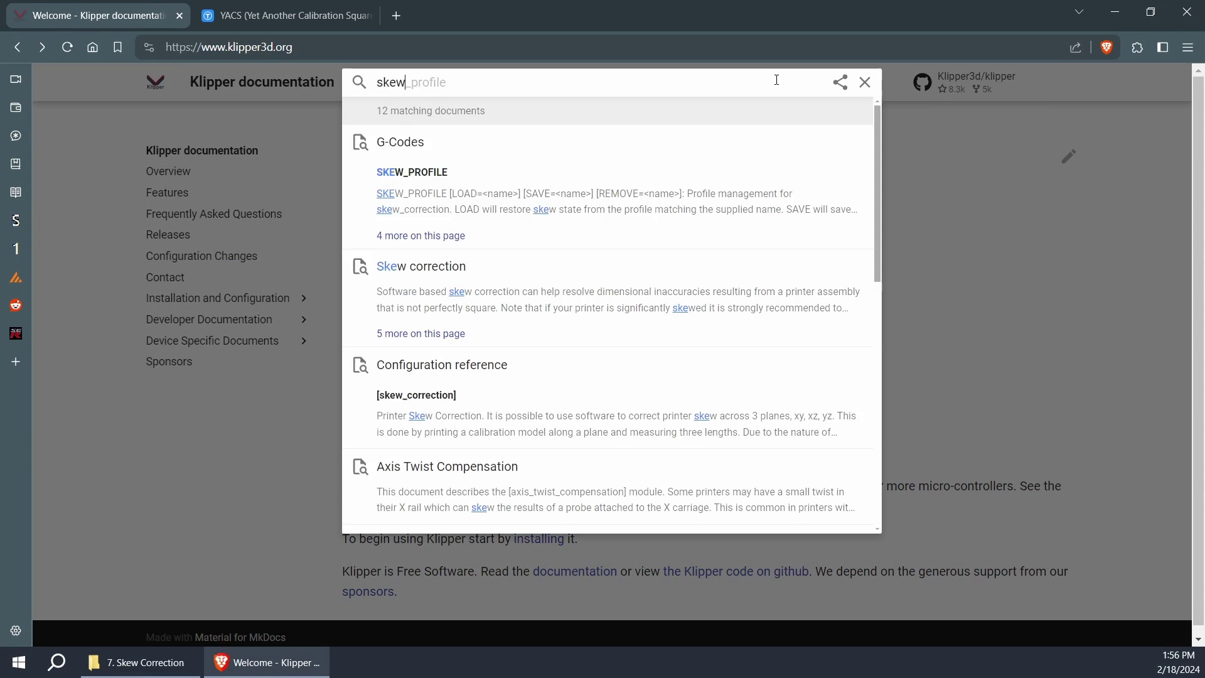
{"action": "type", "text": " correction"}
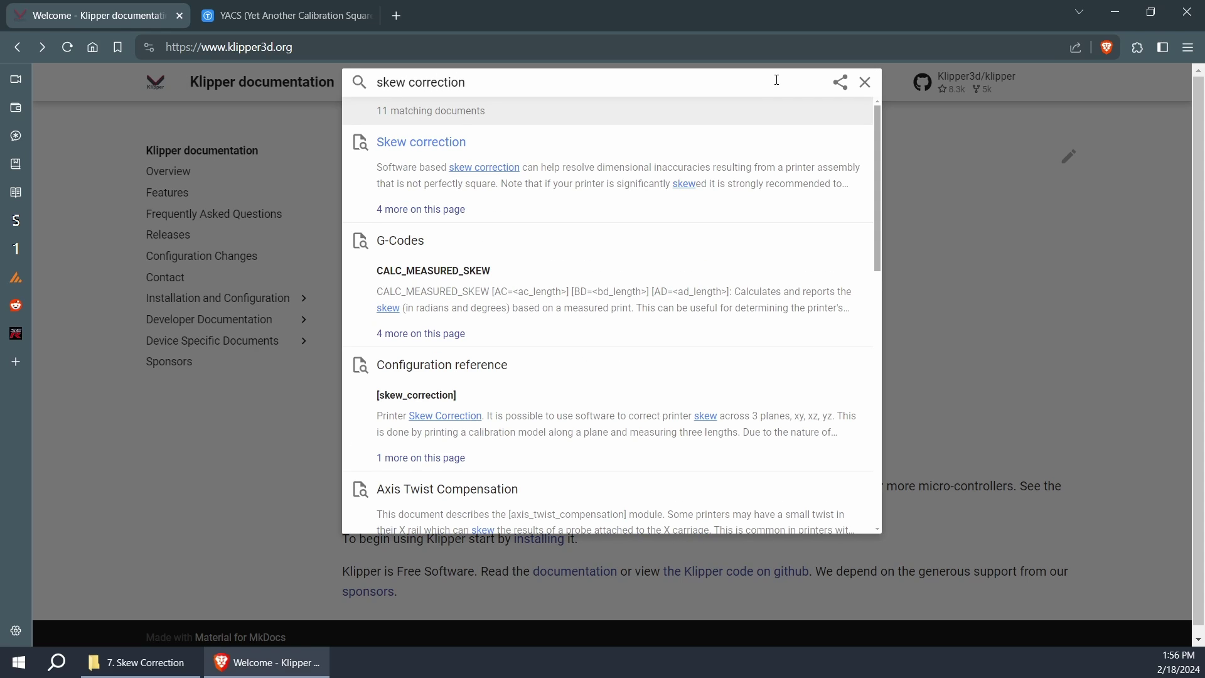
{"action": "left_click", "coordinate": [552, 175]}
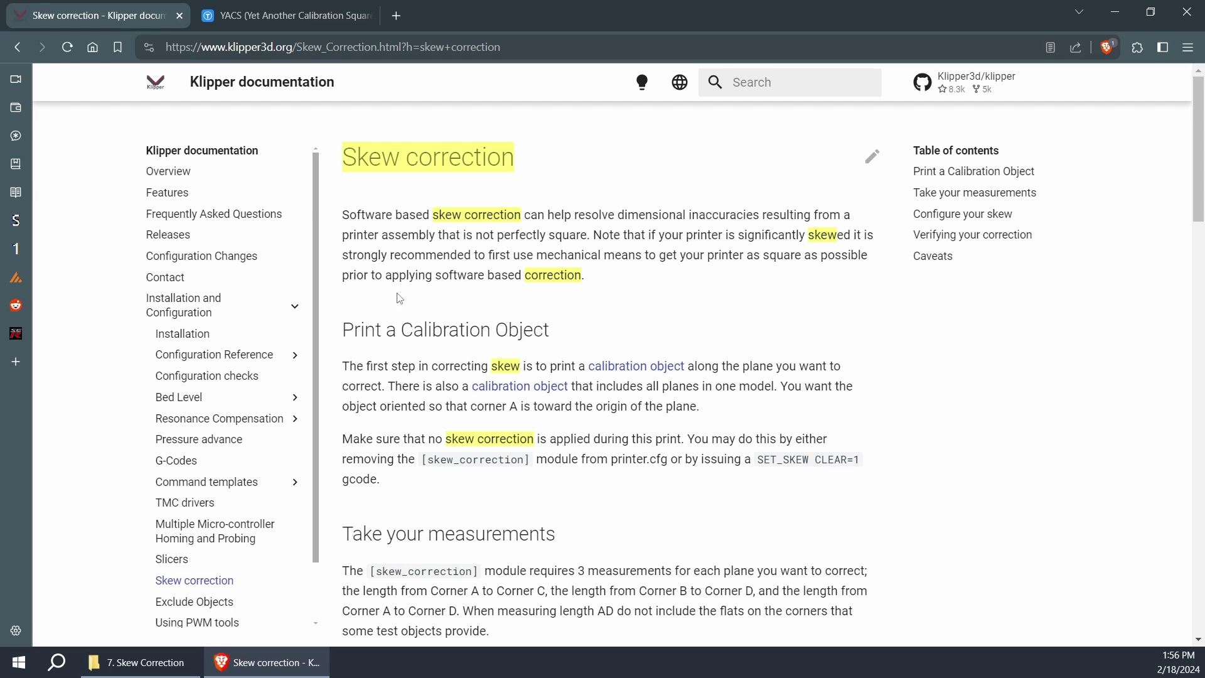
{"action": "left_click", "coordinate": [648, 370]}
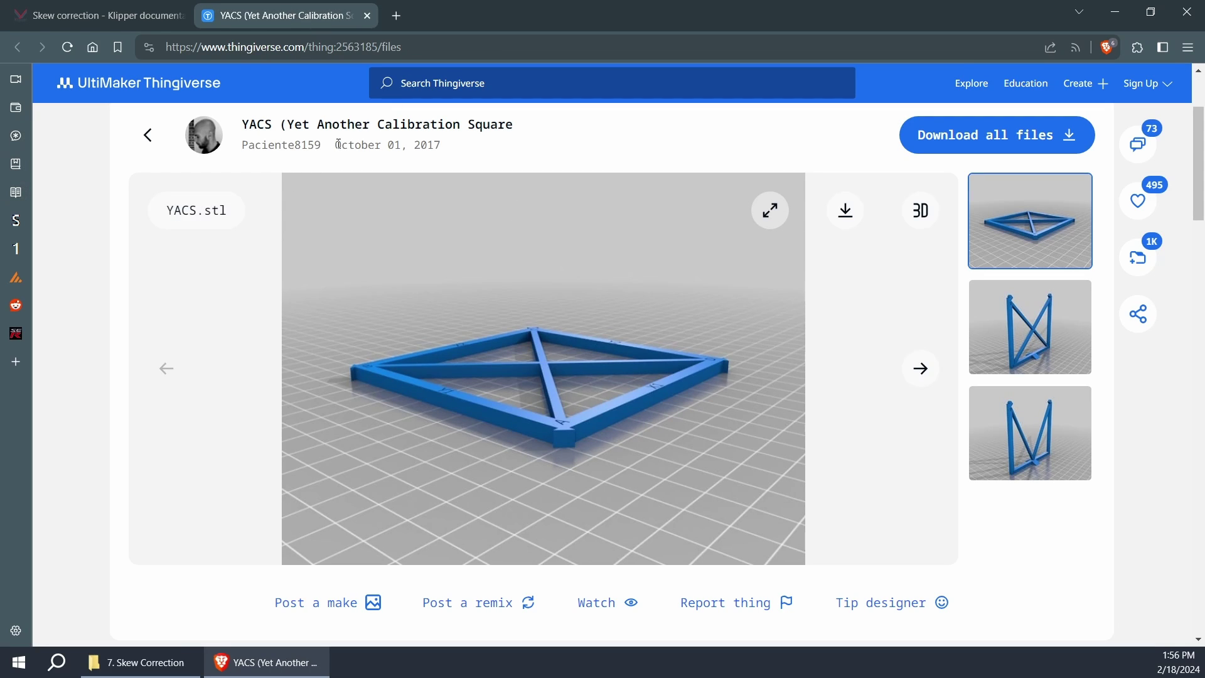
{"action": "scroll", "coordinate": [446, 186], "scroll_direction": "down", "scroll_amount": 5}
{"action": "scroll", "coordinate": [516, 239], "scroll_direction": "down", "scroll_amount": 5}
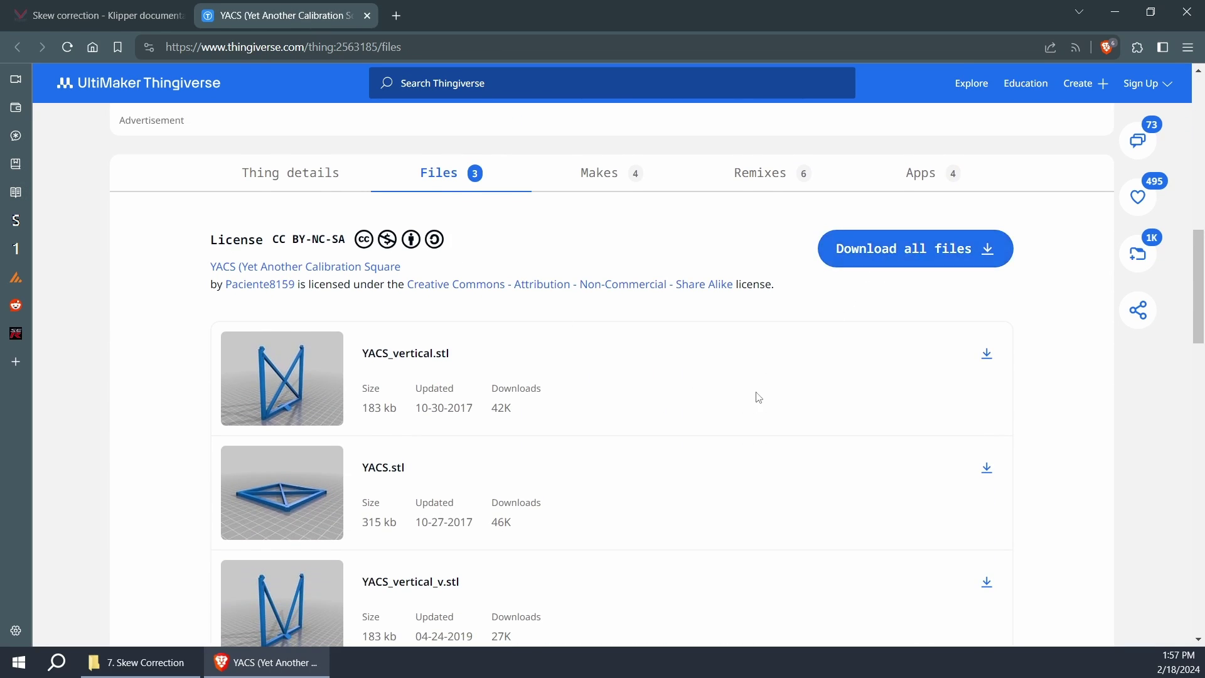
{"action": "scroll", "coordinate": [470, 398], "scroll_direction": "down", "scroll_amount": 1}
{"action": "left_click", "coordinate": [358, 422]}
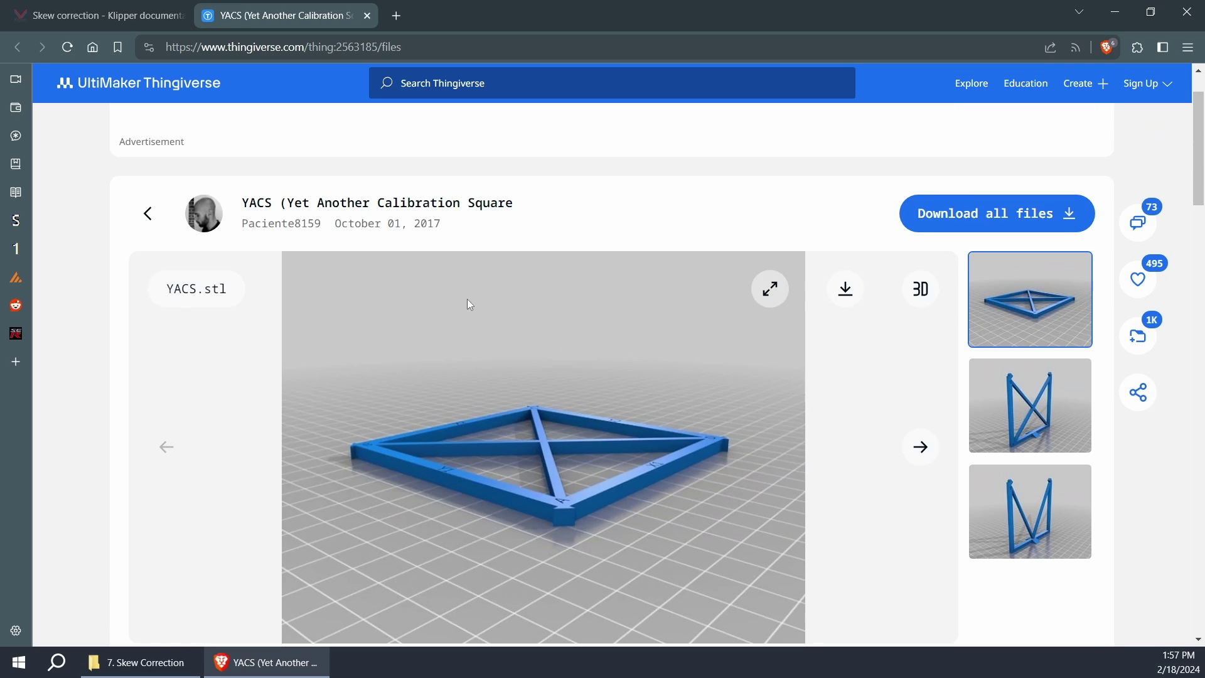
{"action": "left_click", "coordinate": [120, 17]}
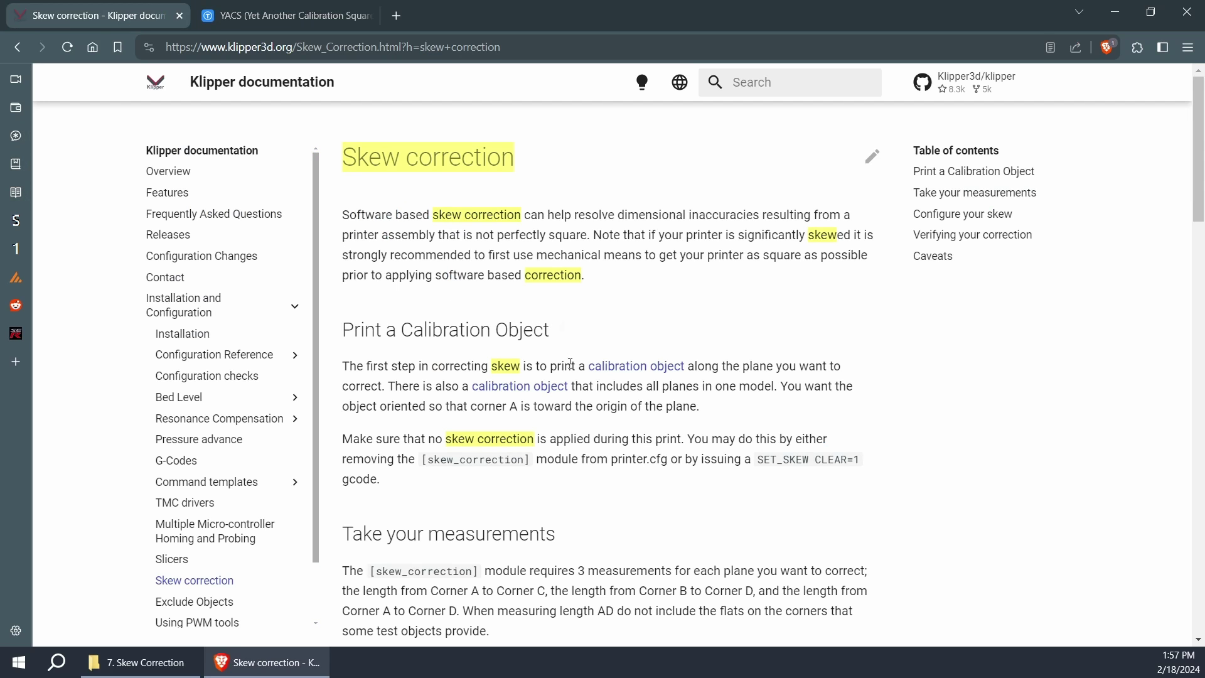
Scroll the Skew correction guide down to the diagram showing lengths AC, BD and AD.
{"action": "scroll", "coordinate": [624, 375], "scroll_direction": "down", "scroll_amount": 1}
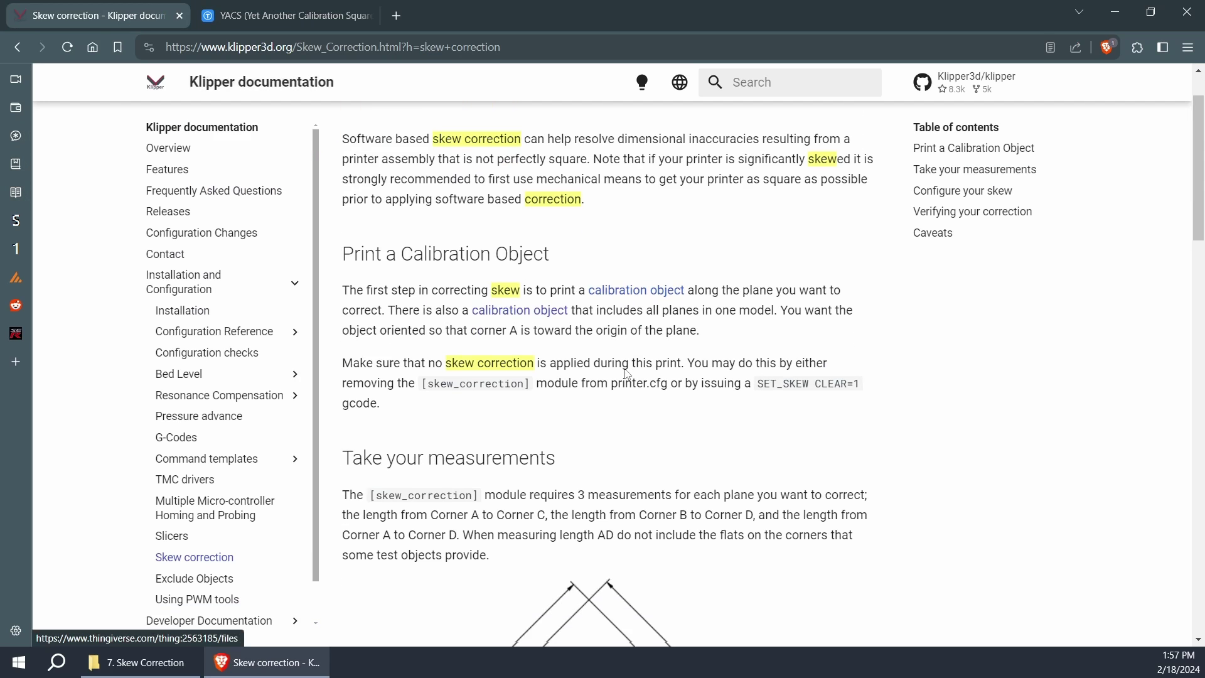
{"action": "scroll", "coordinate": [623, 375], "scroll_direction": "down", "scroll_amount": 2}
{"action": "scroll", "coordinate": [587, 353], "scroll_direction": "down", "scroll_amount": 3}
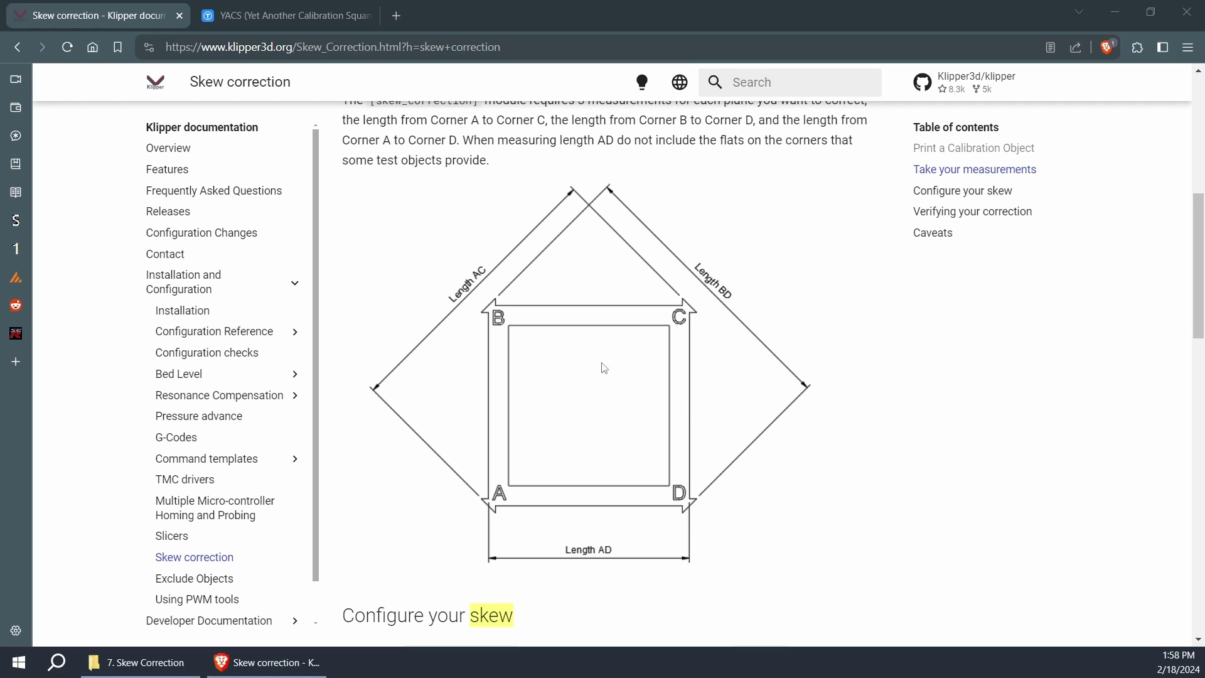
Scroll to 'Configure your skew' and highlight the measurement values in the SET_SKEW XY example.
{"action": "scroll", "coordinate": [606, 363], "scroll_direction": "down", "scroll_amount": 1}
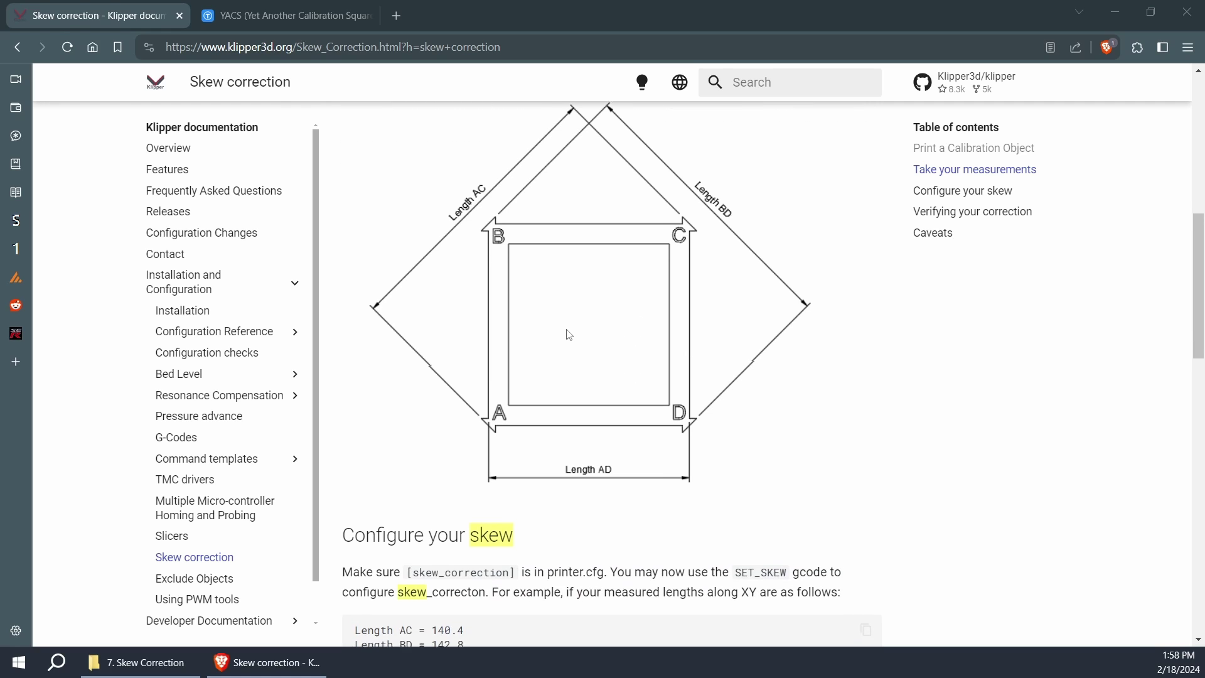
{"action": "scroll", "coordinate": [568, 335], "scroll_direction": "down", "scroll_amount": 1}
{"action": "scroll", "coordinate": [589, 434], "scroll_direction": "up", "scroll_amount": 1}
{"action": "scroll", "coordinate": [597, 433], "scroll_direction": "down", "scroll_amount": 1}
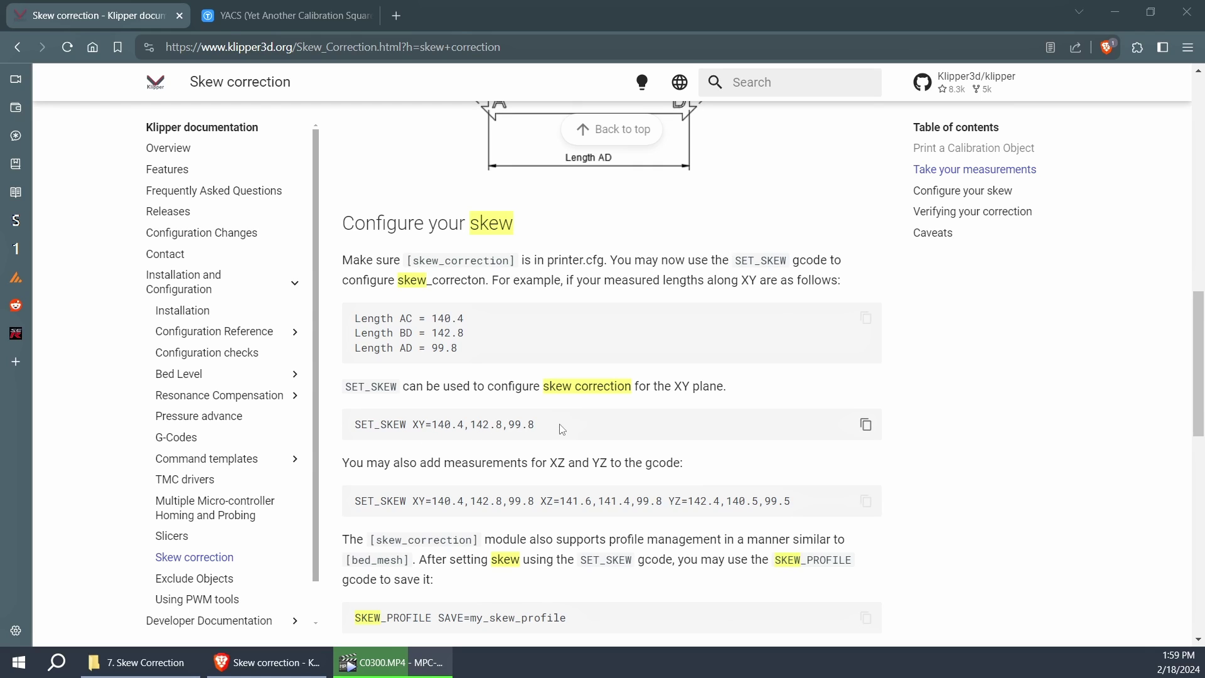
{"action": "left_click_drag", "start_coordinate": [435, 425], "coordinate": [537, 433]}
Deselect the highlighted measurement values in the SET_SKEW XY example.
{"action": "left_click", "coordinate": [452, 424]}
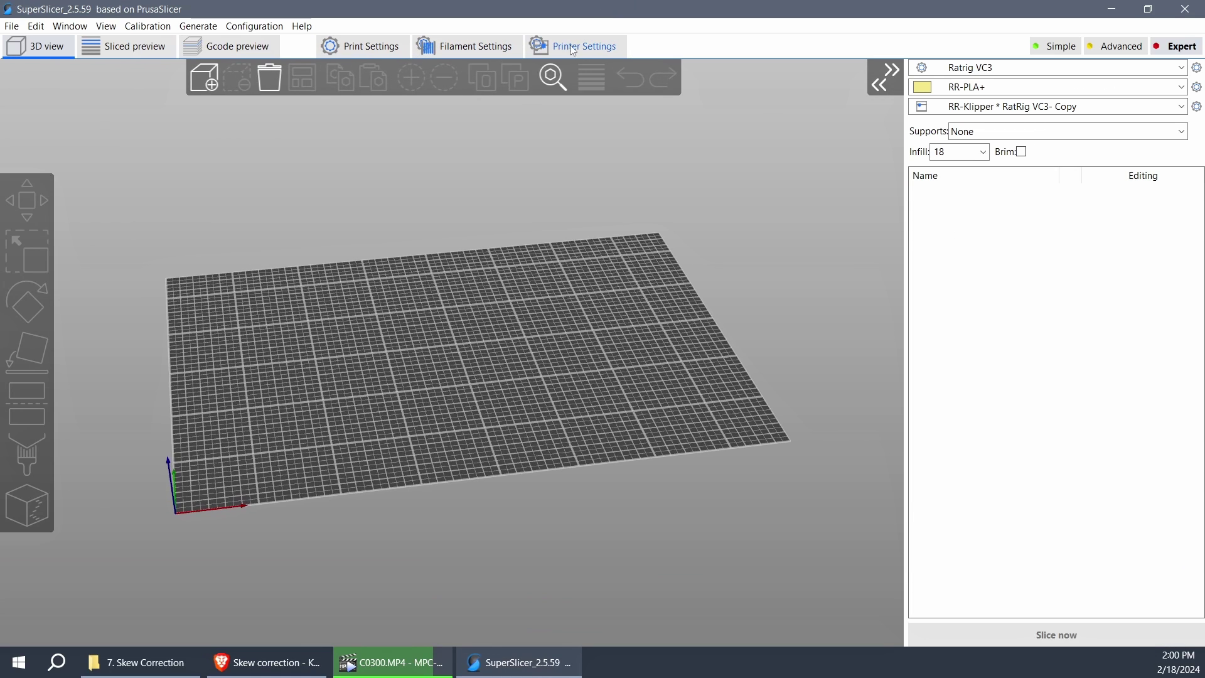
Check that SuperSlicer's start G-code ends with SET_SKEW XY=141.2,140.9,99.8, then minimize SuperSlicer.
{"action": "left_click", "coordinate": [583, 46]}
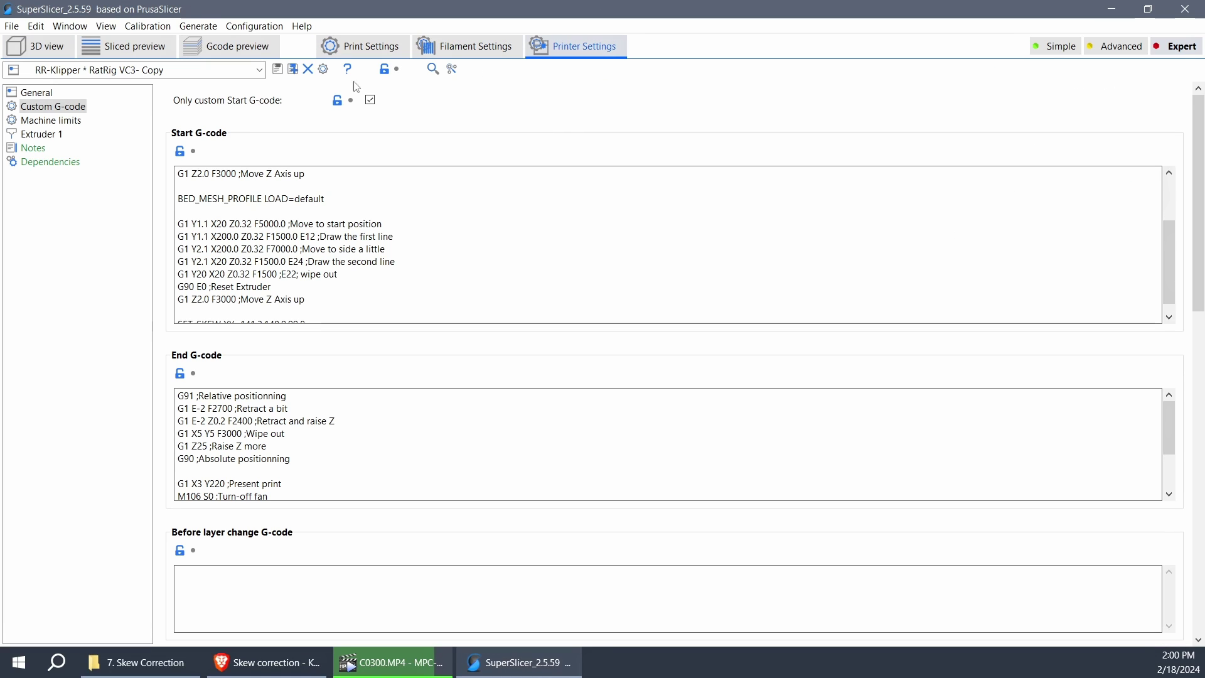
{"action": "left_click", "coordinate": [38, 93]}
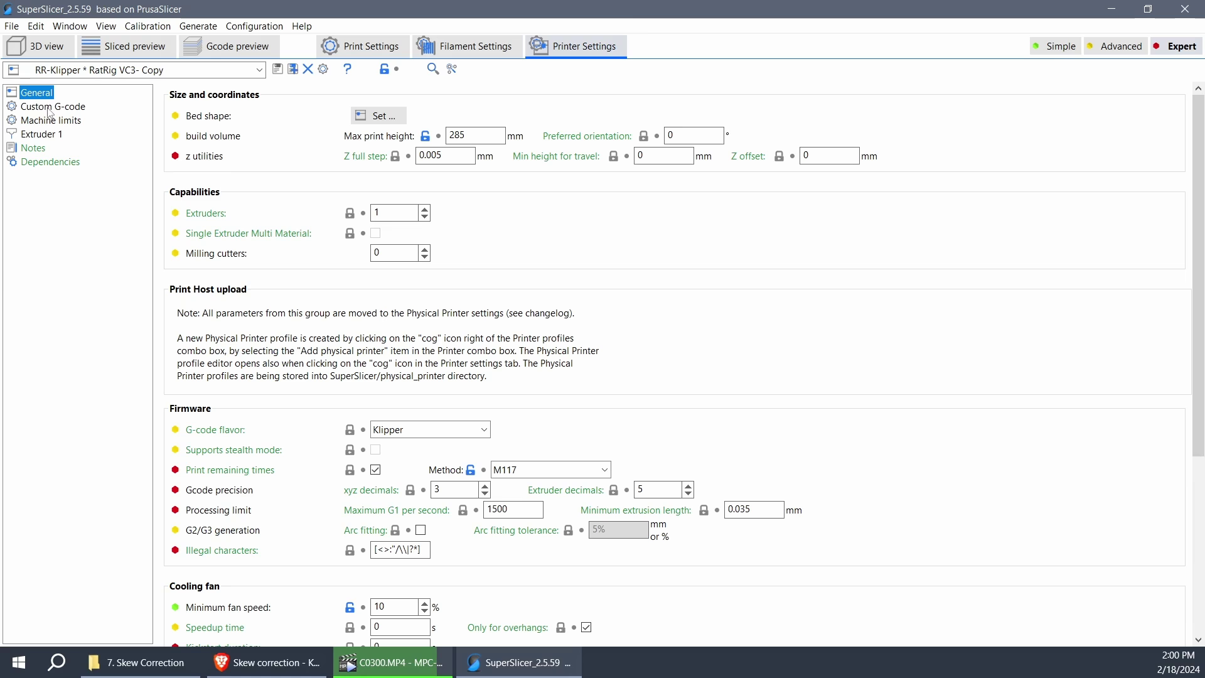
{"action": "left_click", "coordinate": [51, 107]}
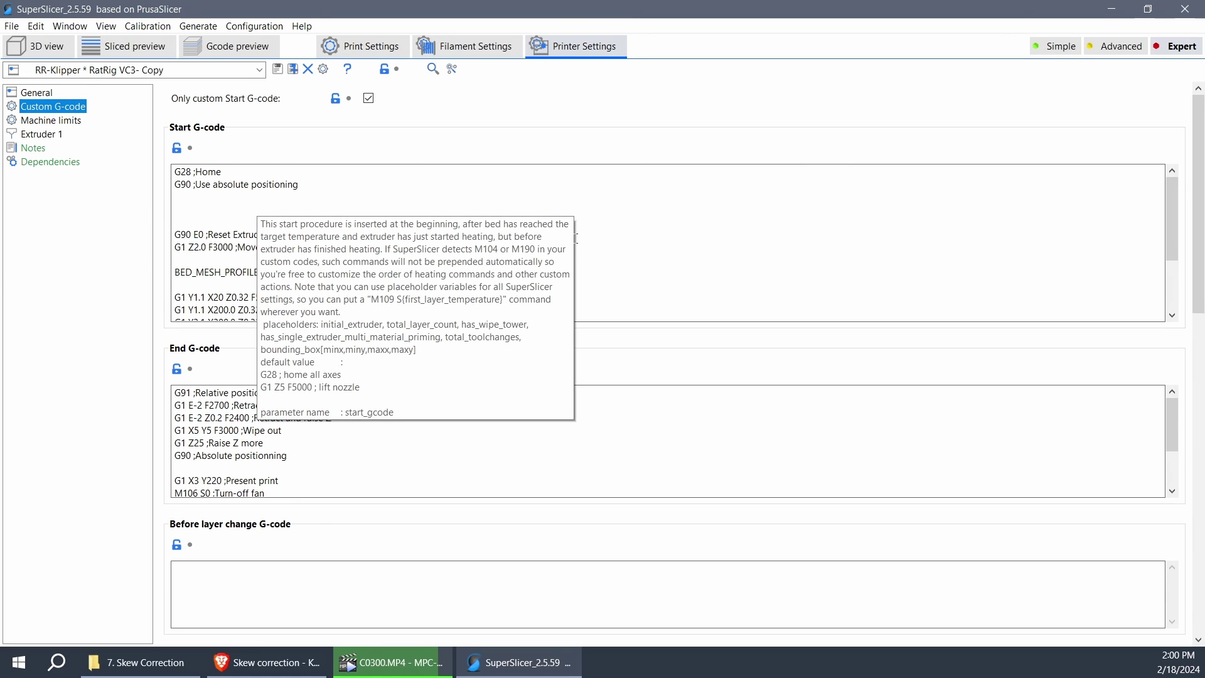
{"action": "scroll", "coordinate": [276, 224], "scroll_direction": "down", "scroll_amount": 2}
{"action": "scroll", "coordinate": [565, 257], "scroll_direction": "down", "scroll_amount": 1}
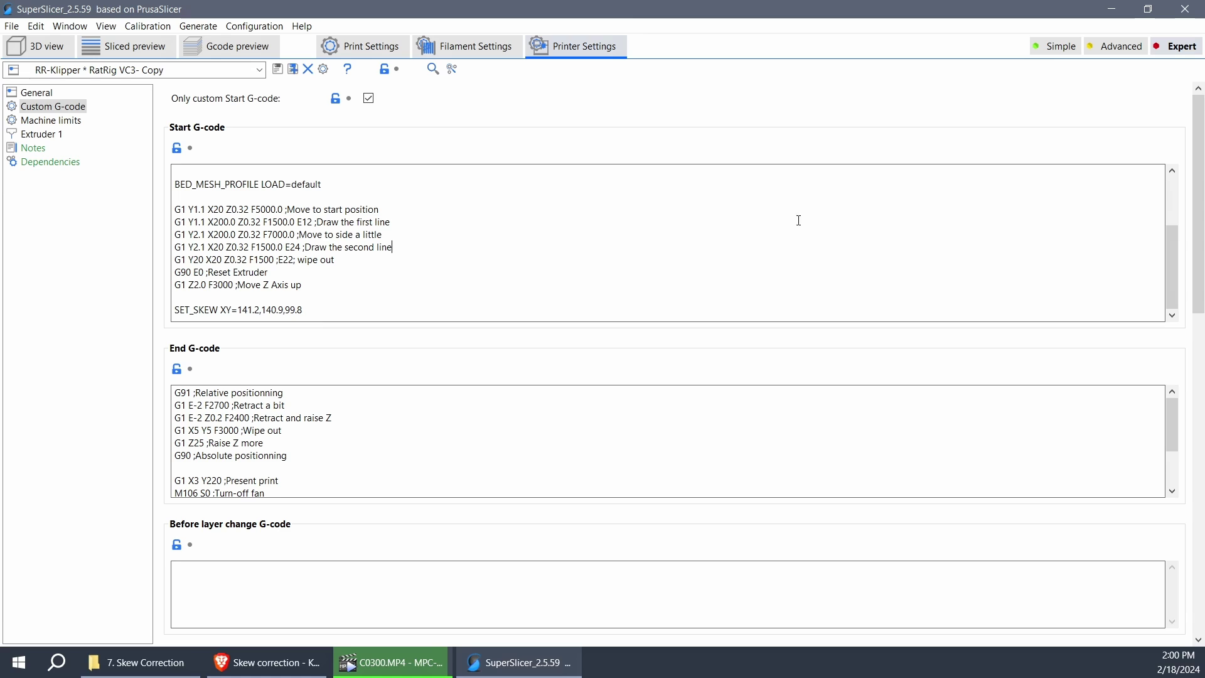
{"action": "left_click", "coordinate": [1112, 8]}
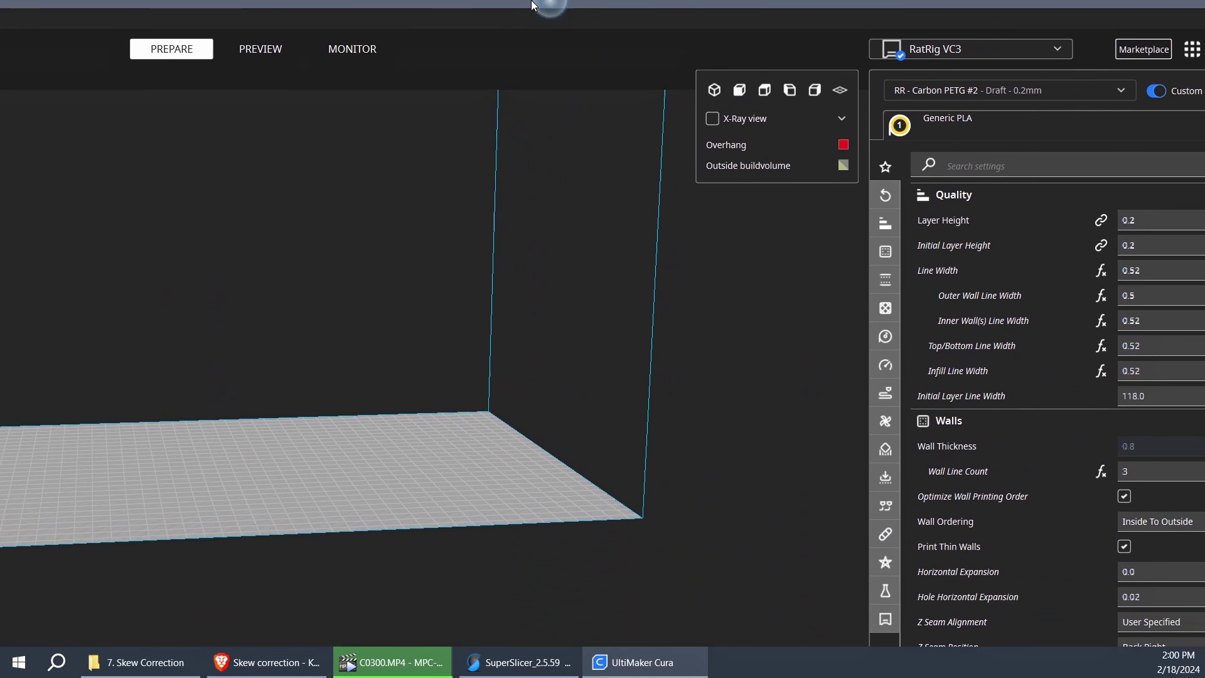
Open Cura's RatRig VC3 Machine Settings and enlarge the dialog so the Start G-code is readable.
{"action": "left_click", "coordinate": [1005, 59]}
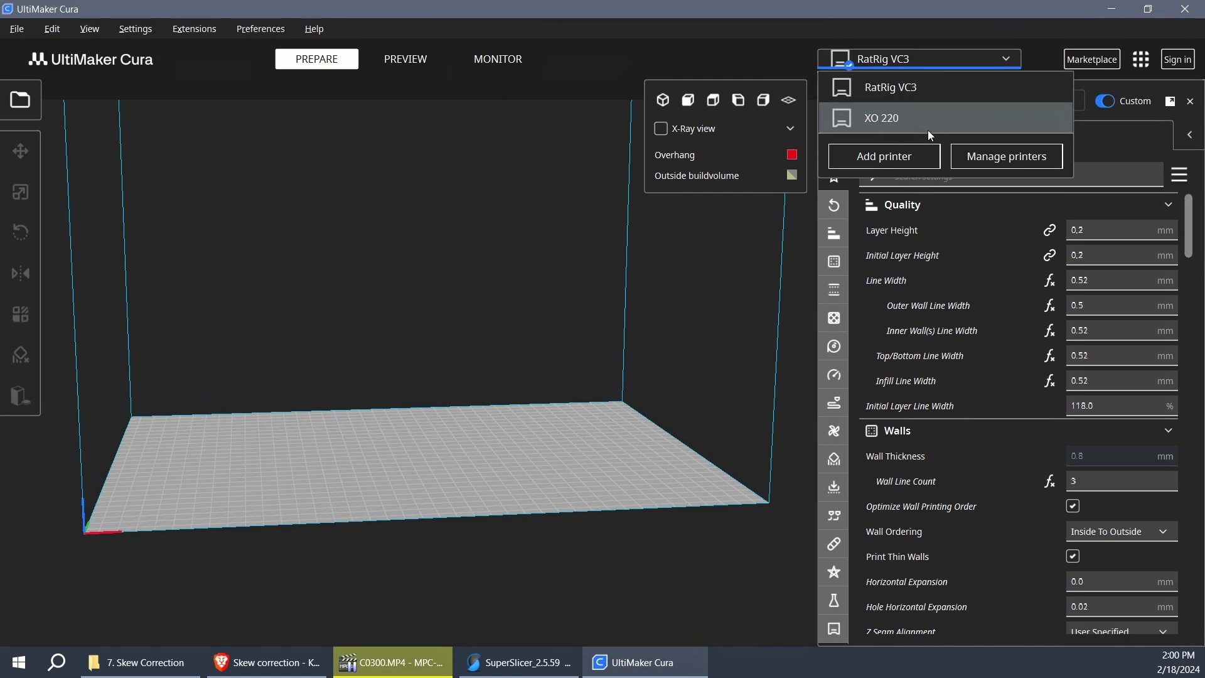
{"action": "left_click", "coordinate": [1000, 155]}
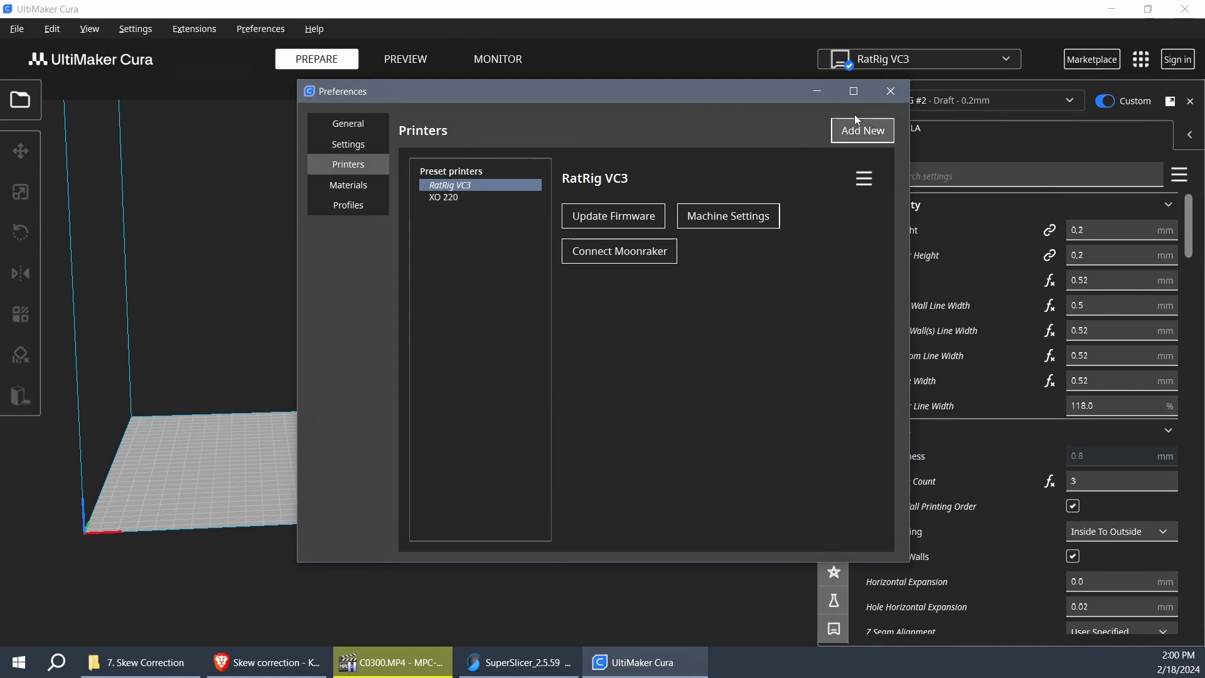
{"action": "left_click", "coordinate": [732, 220]}
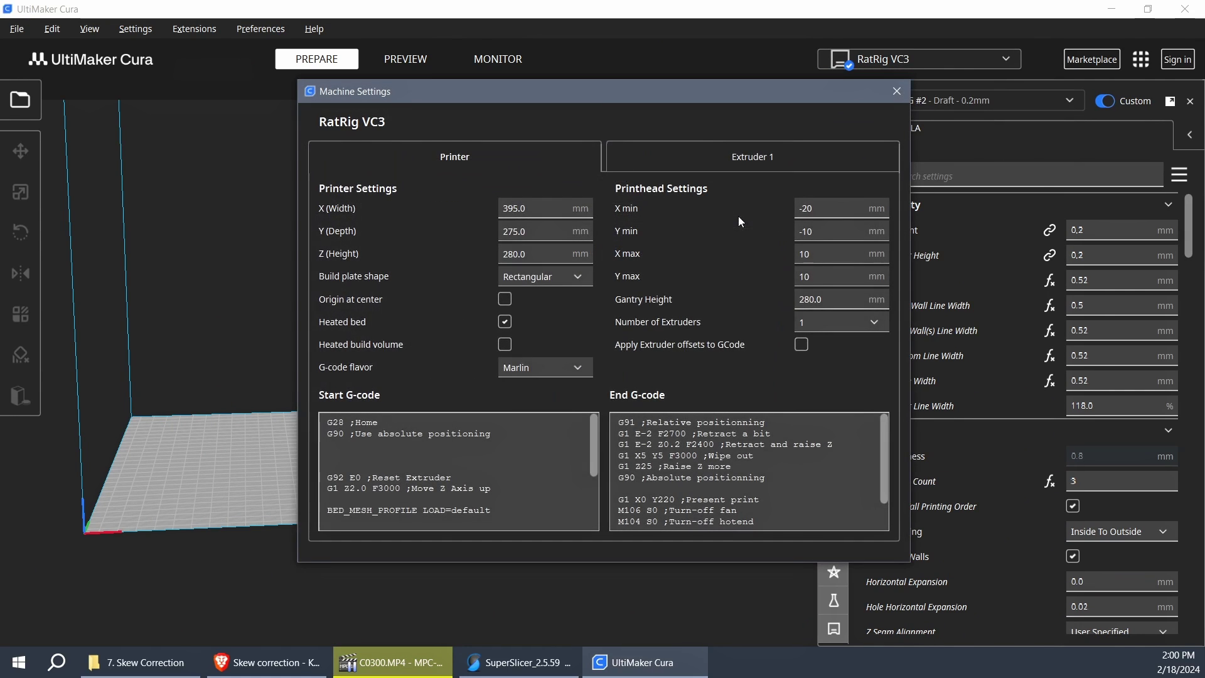
{"action": "left_click_drag", "start_coordinate": [585, 98], "coordinate": [429, 57]}
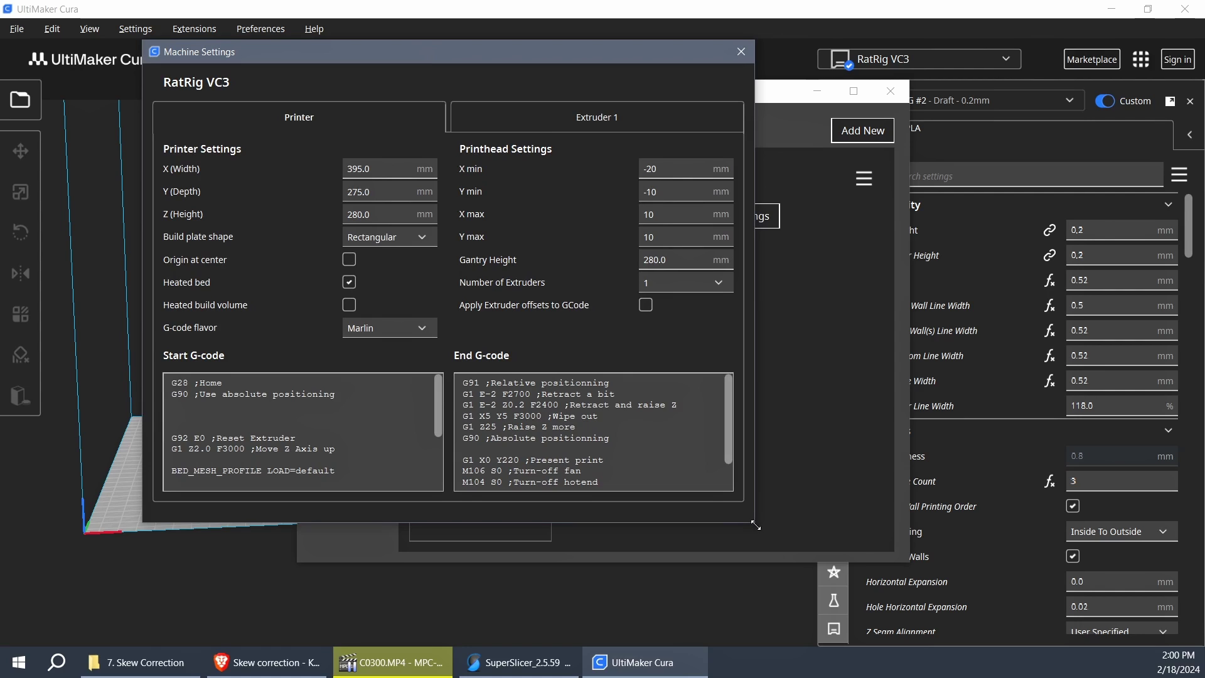
{"action": "left_click_drag", "start_coordinate": [755, 525], "coordinate": [957, 644]}
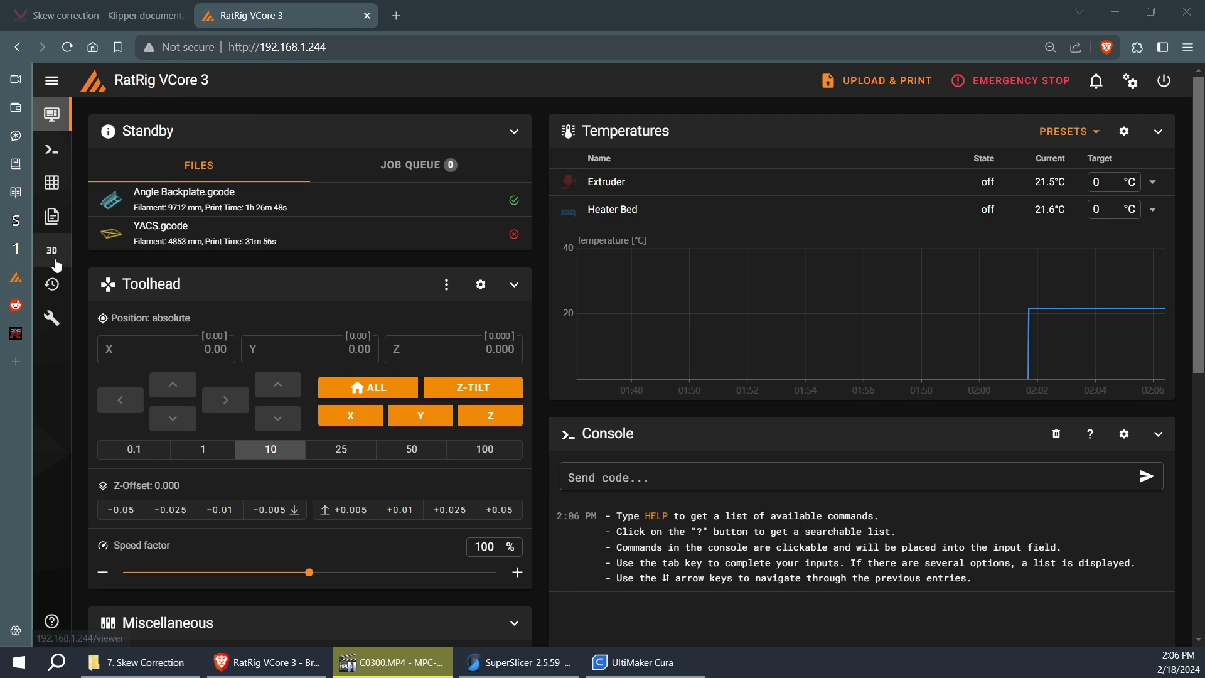
Open printer.cfg for editing from Mainsail's Machine configuration files.
{"action": "left_click", "coordinate": [51, 318]}
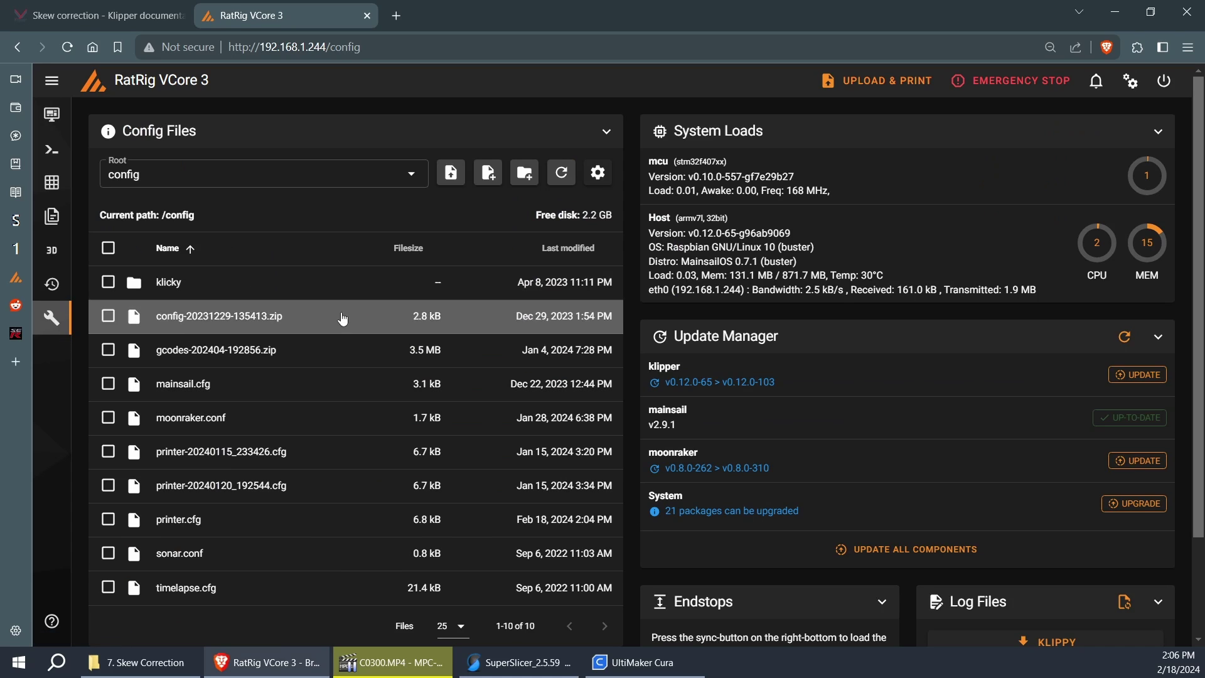
{"action": "left_click", "coordinate": [173, 520]}
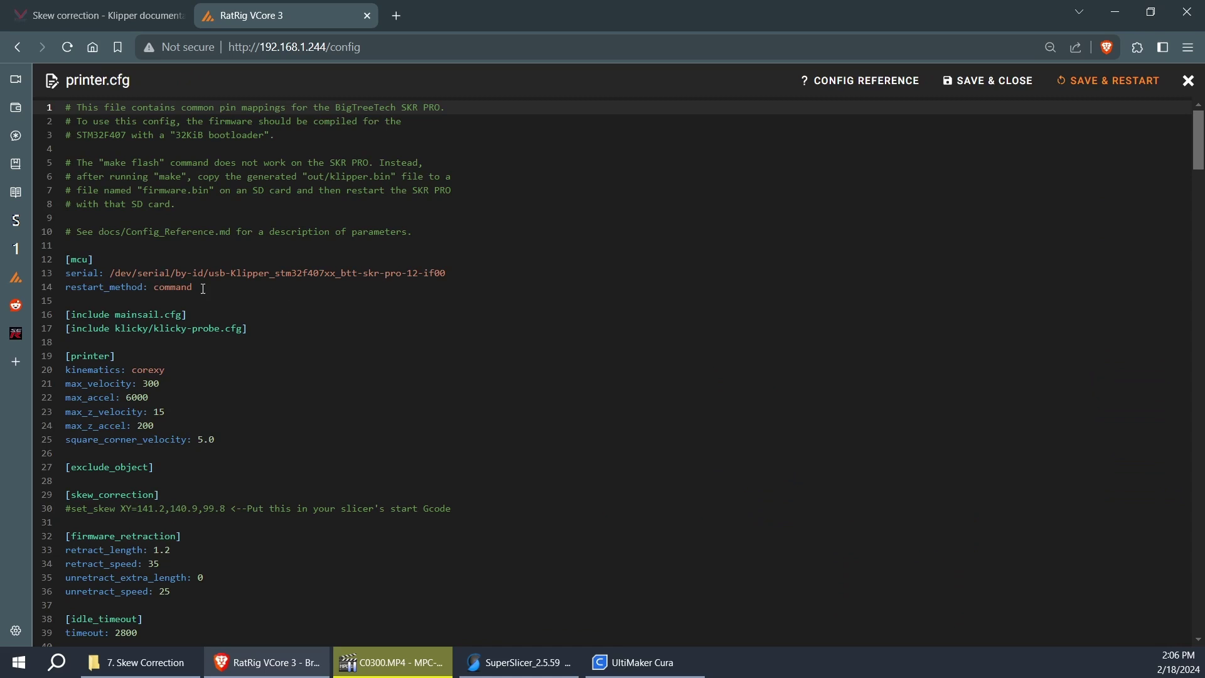
{"action": "scroll", "coordinate": [229, 298], "scroll_direction": "down", "scroll_amount": 3}
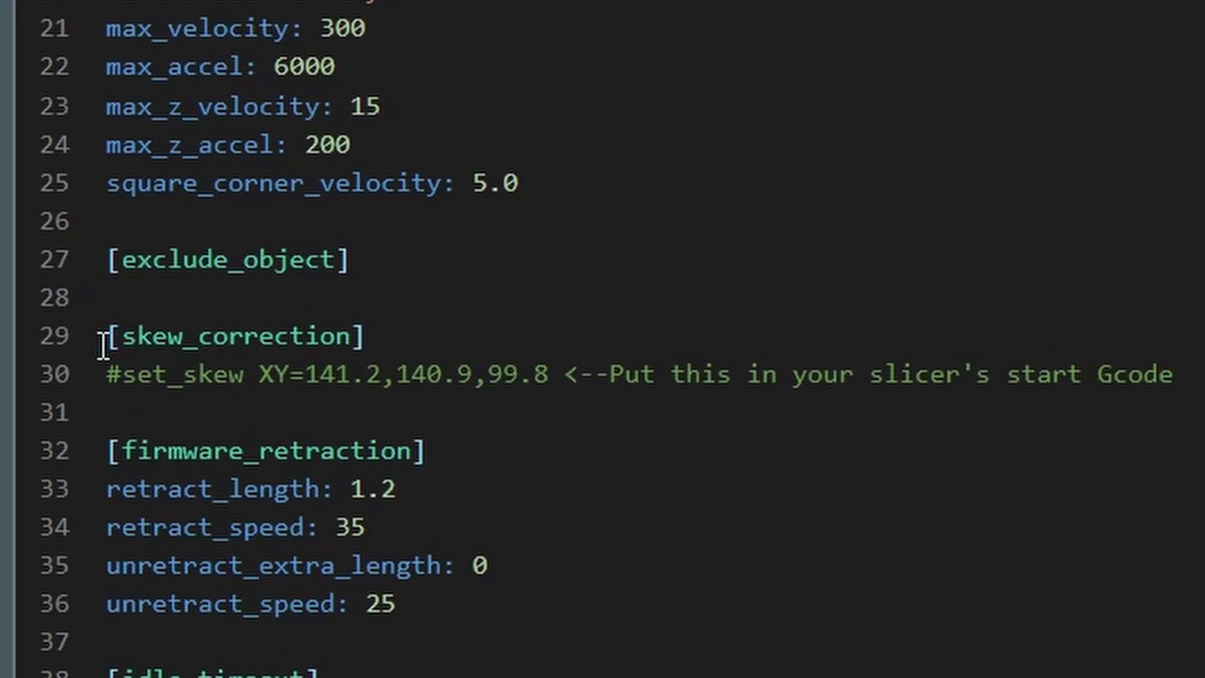
Locate [skew_correction] and its commented set_skew XY=141.2,140.9,99.8 line in printer.cfg.
{"action": "left_click_drag", "start_coordinate": [104, 344], "coordinate": [426, 334]}
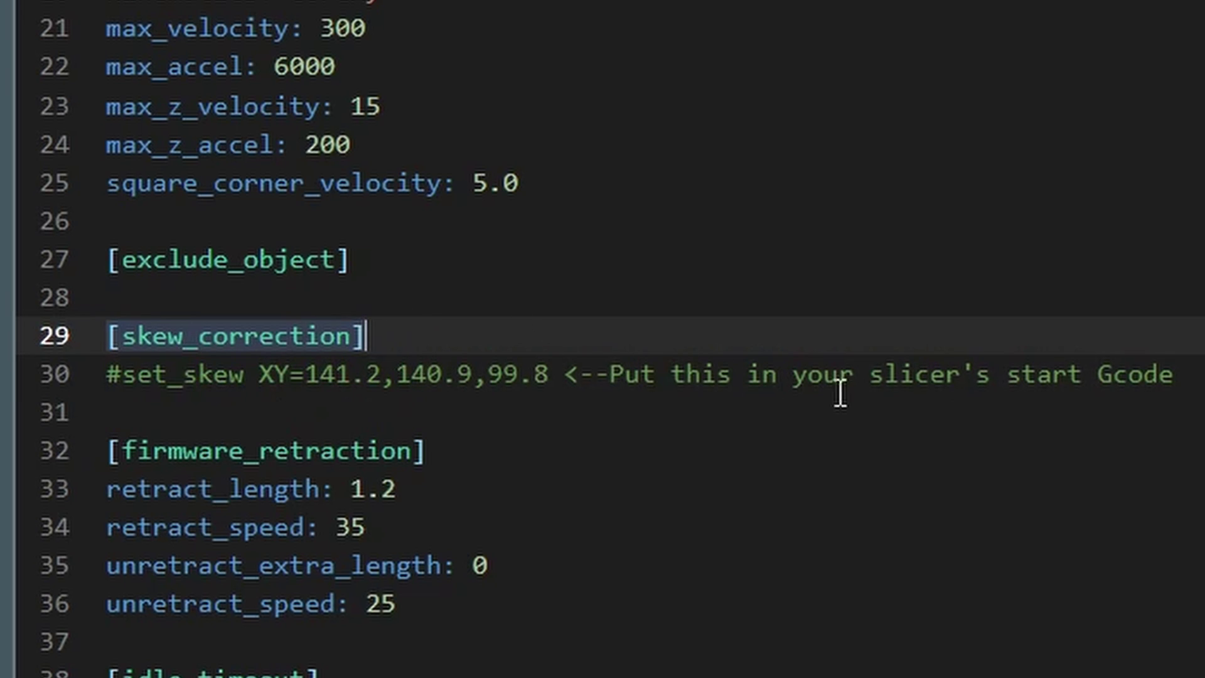
{"action": "left_click", "coordinate": [1199, 420]}
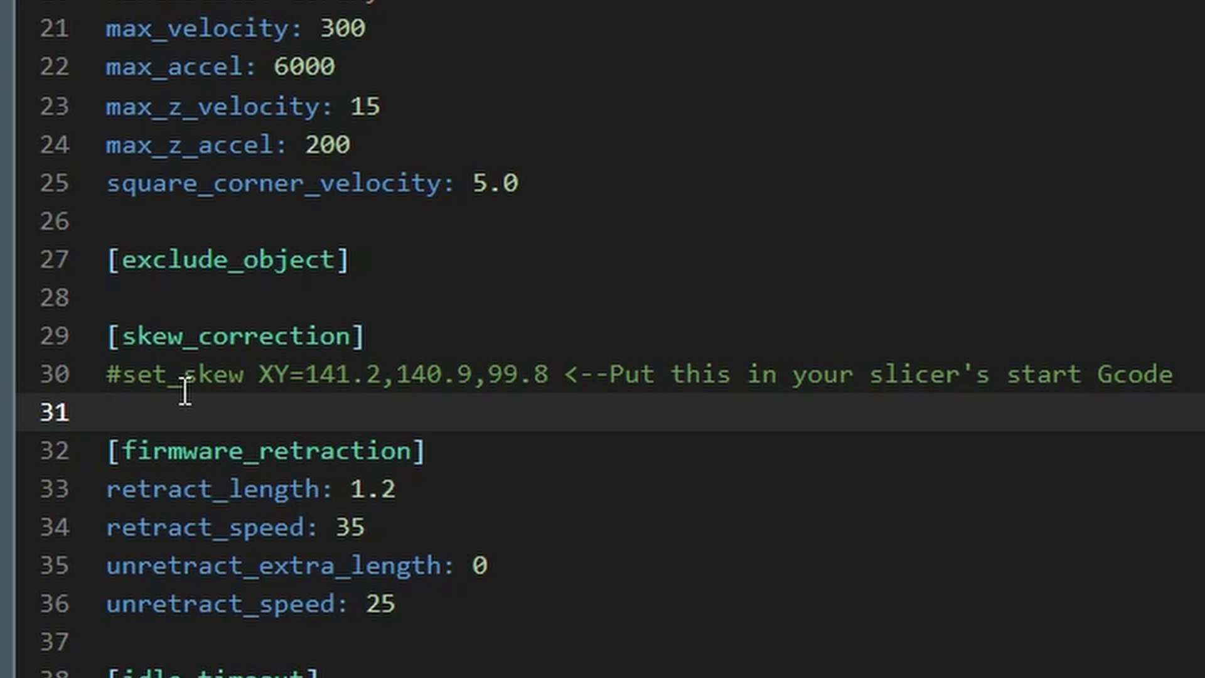
{"action": "key", "text": "Up"}
{"action": "left_click_drag", "start_coordinate": [107, 375], "coordinate": [1182, 376]}
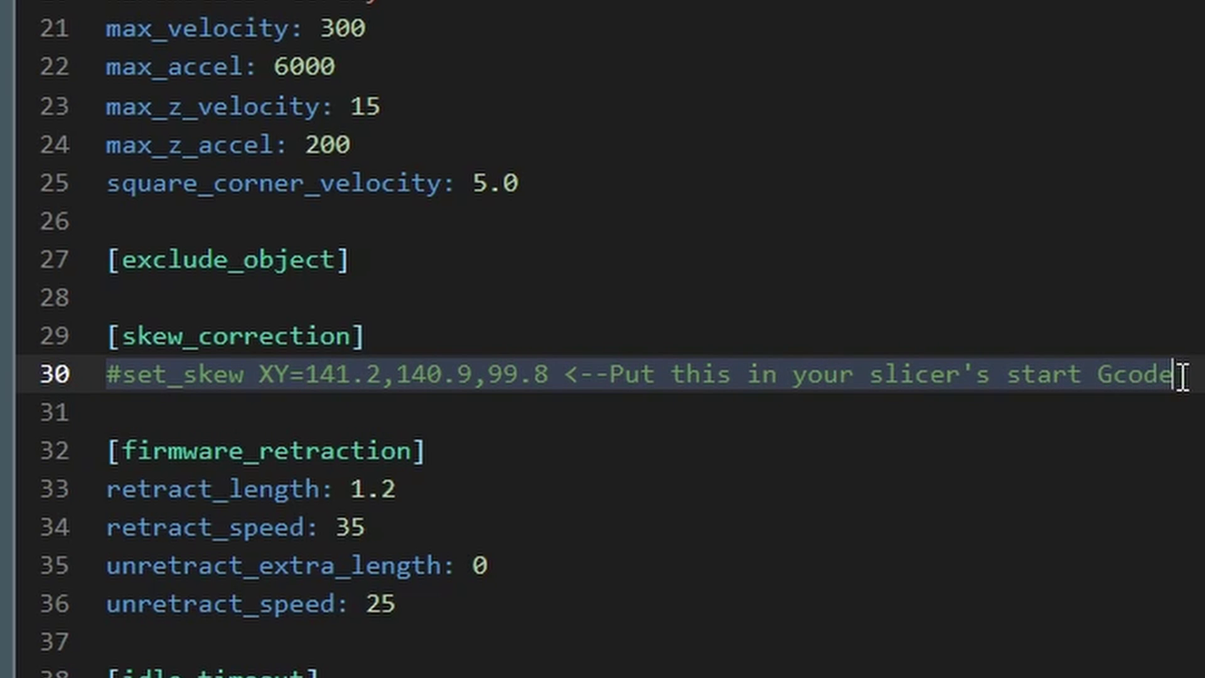
{"action": "left_click", "coordinate": [503, 386]}
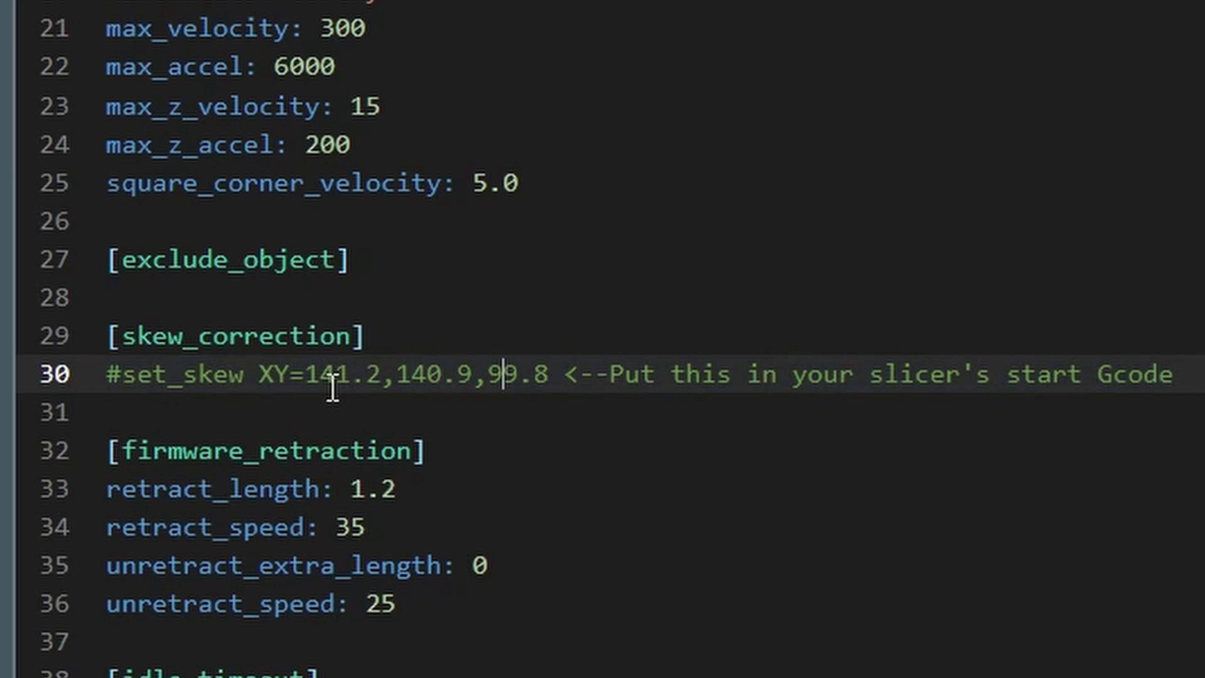
{"action": "left_click", "coordinate": [747, 524]}
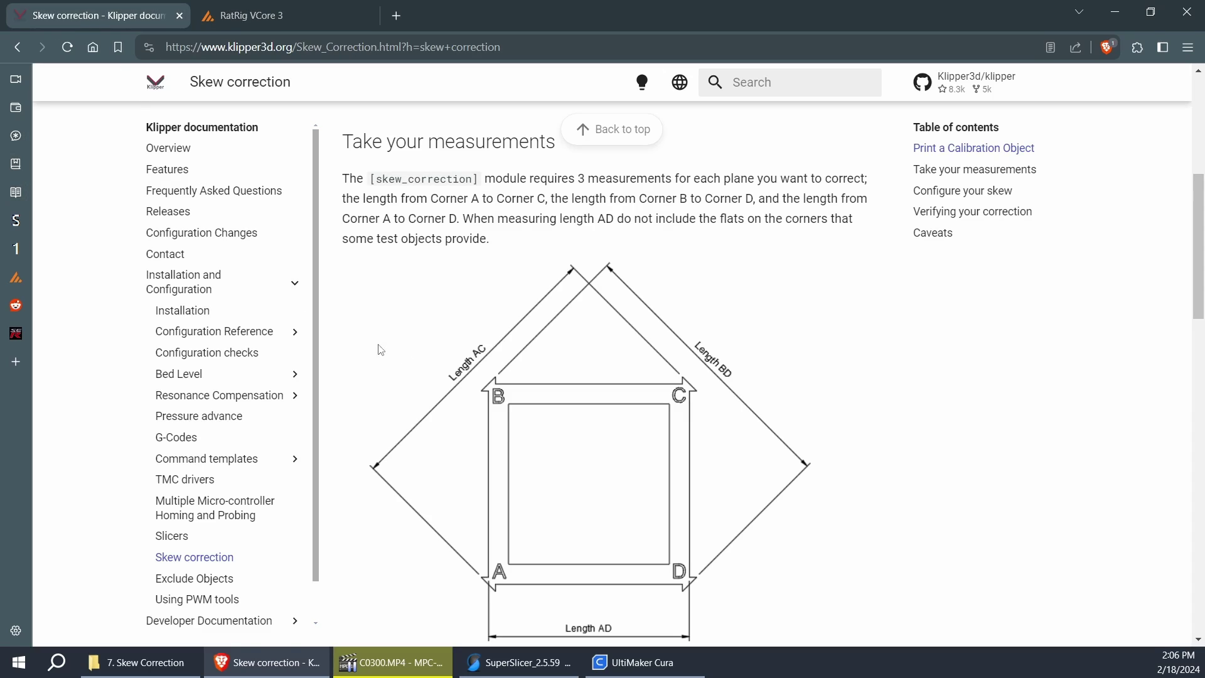
Scroll the guide to the SET_SKEW and SKEW_PROFILE examples, then return to the printer.cfg editor.
{"action": "scroll", "coordinate": [402, 351], "scroll_direction": "down", "scroll_amount": 10}
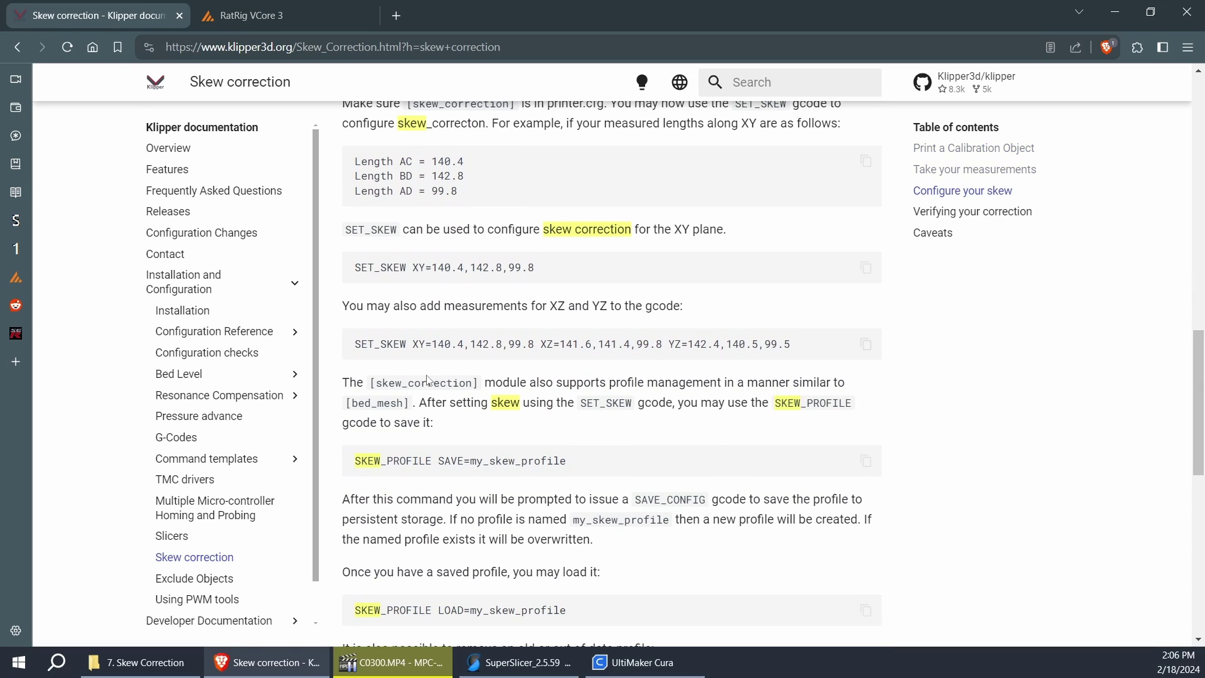
{"action": "left_click", "coordinate": [274, 16]}
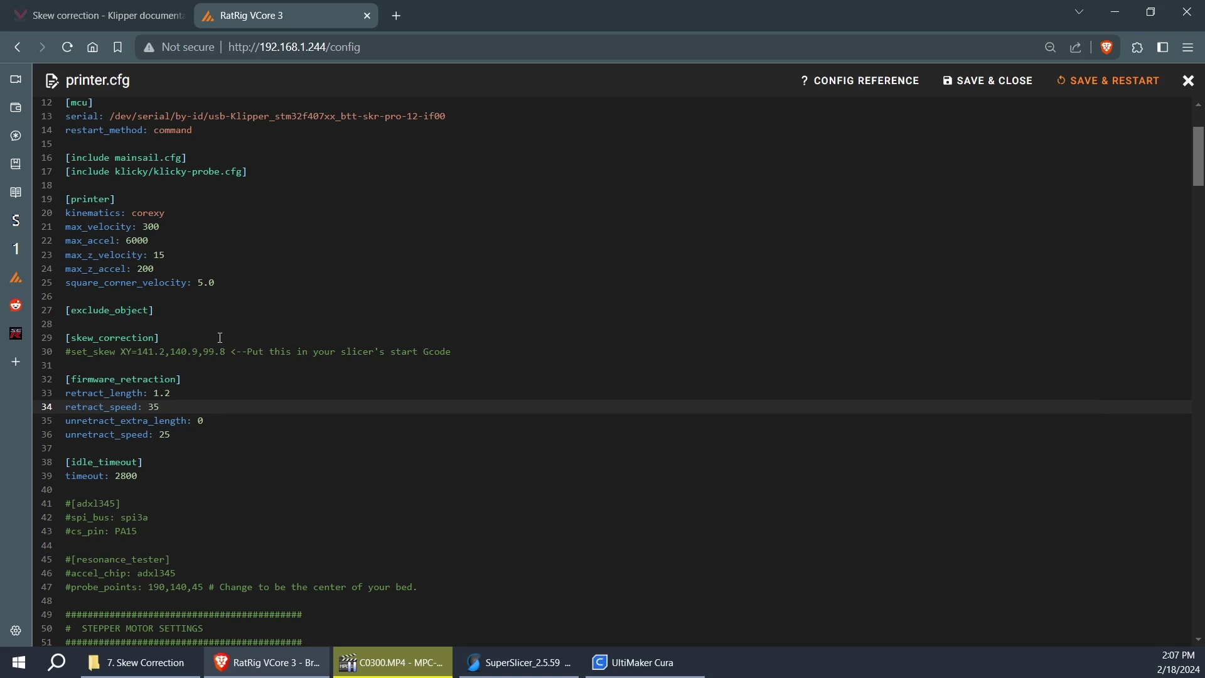
{"action": "scroll", "coordinate": [226, 351], "scroll_direction": "up", "scroll_amount": 1}
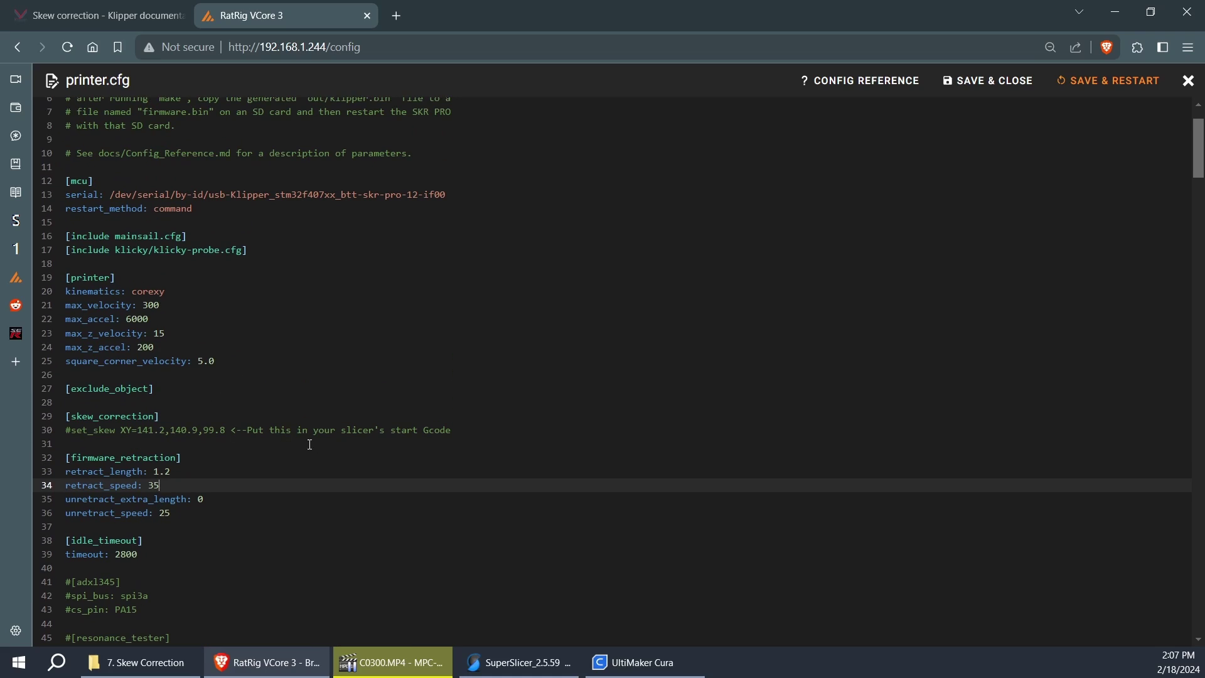